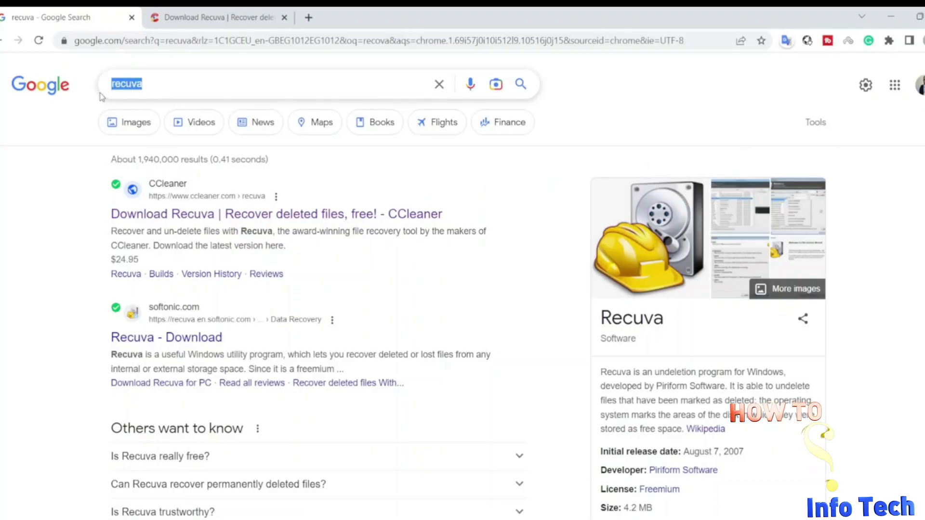
Step: Deselect the 'recuva' search term on the Google results page
left_click(38, 223)
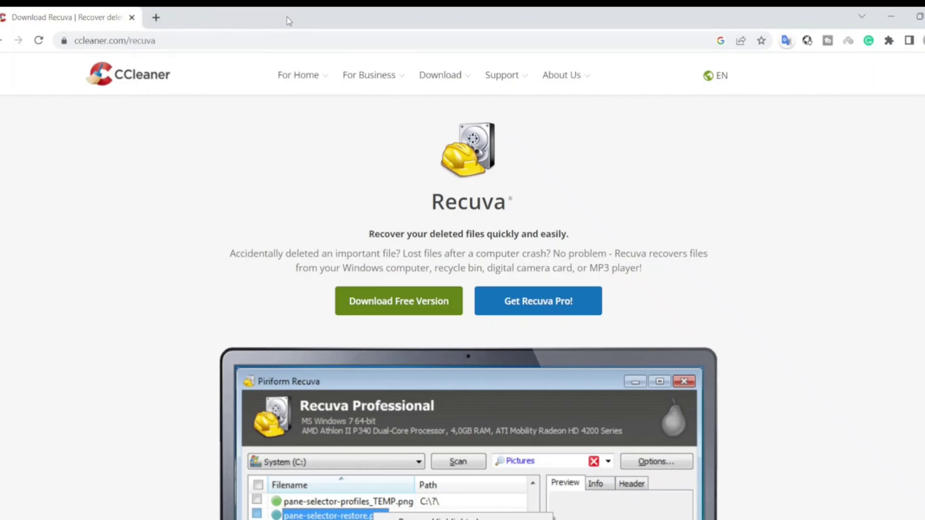
Step: Scroll the Recuva page down to the Free, Professional and Professional Plus comparison cards
scroll(559, 494, "down", 5)
scroll(559, 493, "down", 6)
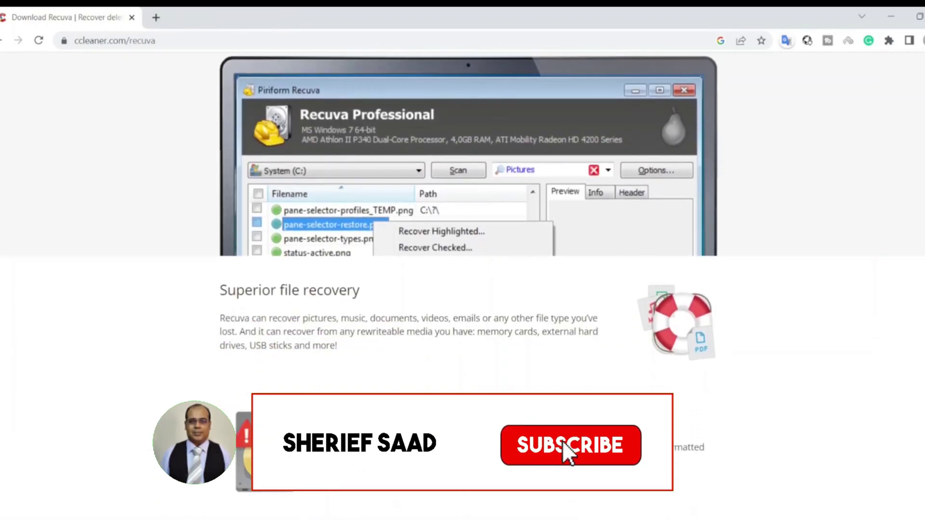
scroll(633, 512, "down", 10)
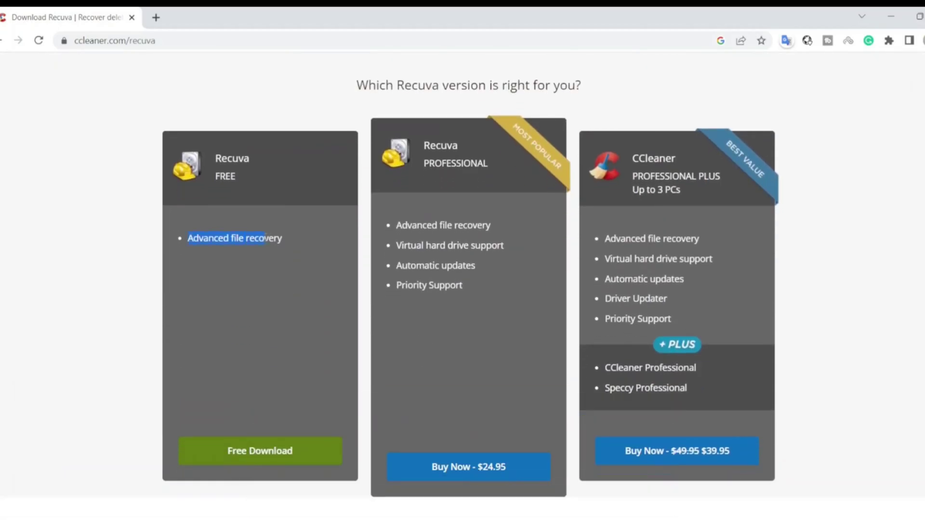
left_click_drag(265, 238, 284, 240)
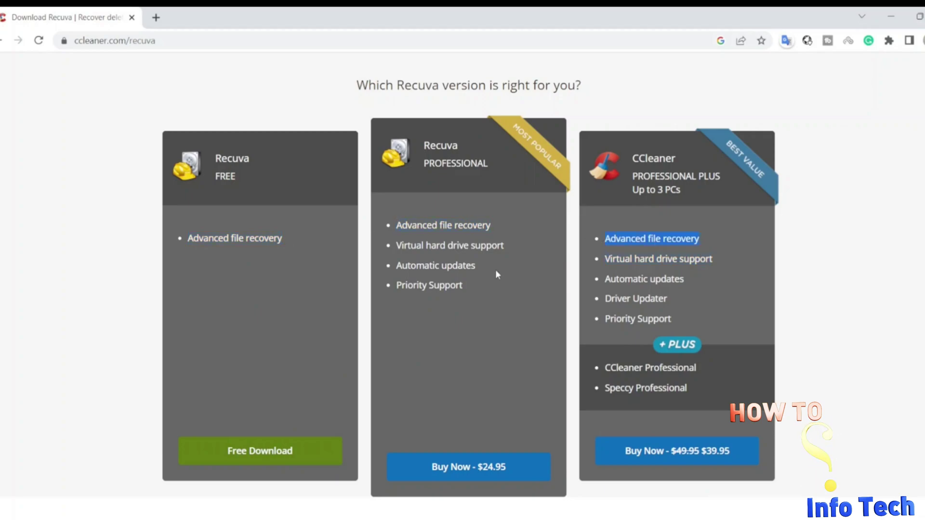
left_click(490, 286)
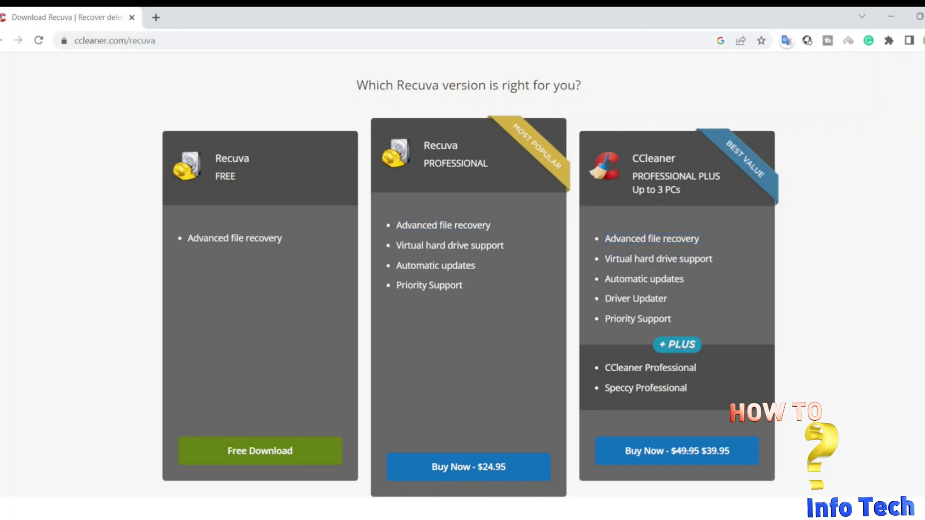
scroll(267, 419, "down", 1)
Step: Download the free Recuva installer rcsetup153.exe
left_click(264, 404)
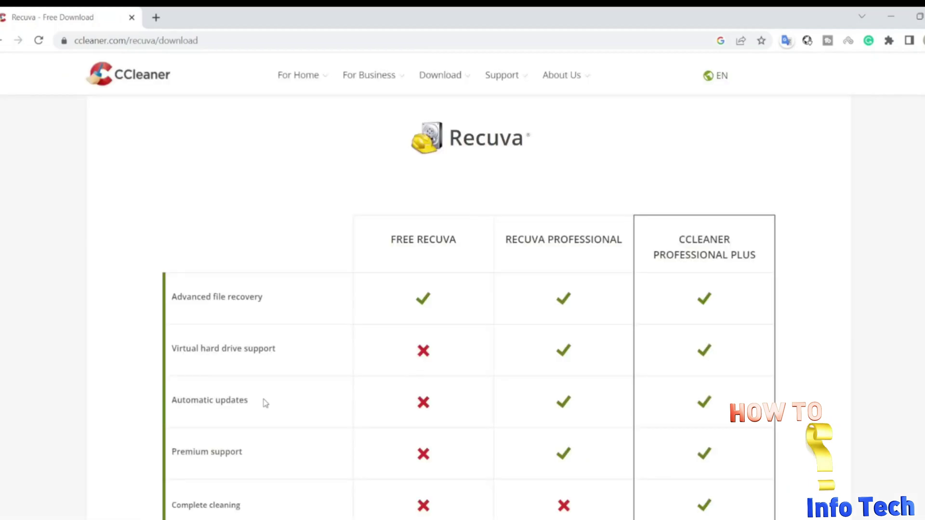
scroll(675, 290, "down", 4)
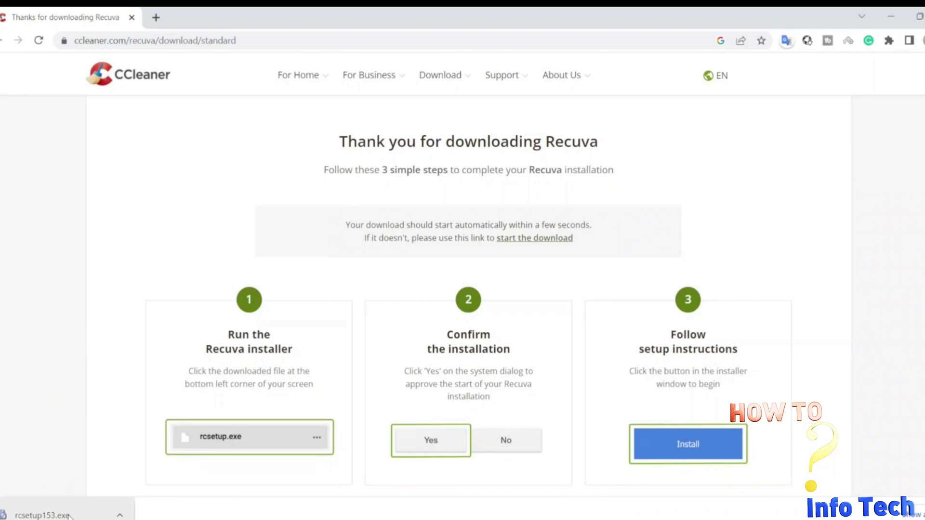
Step: Install Recuva v1.53 from rcsetup153.exe and launch it
left_click(69, 516)
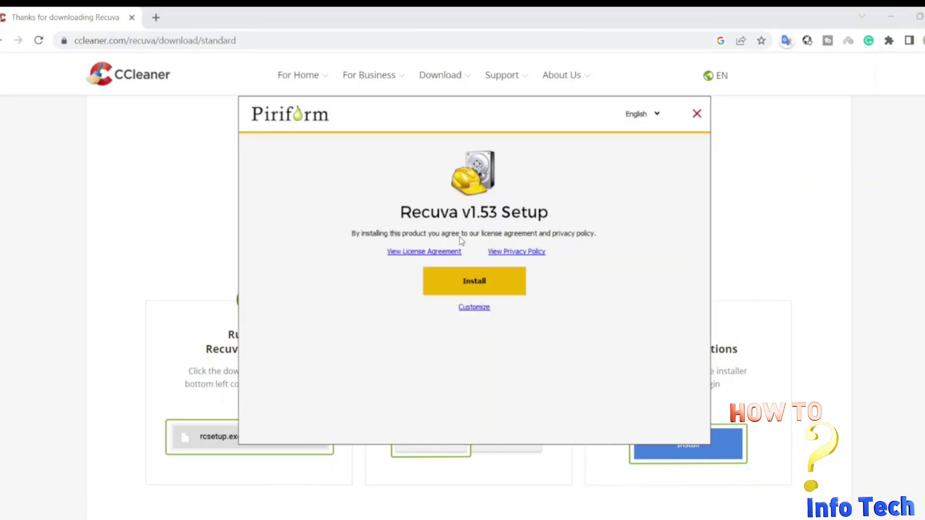
left_click(476, 284)
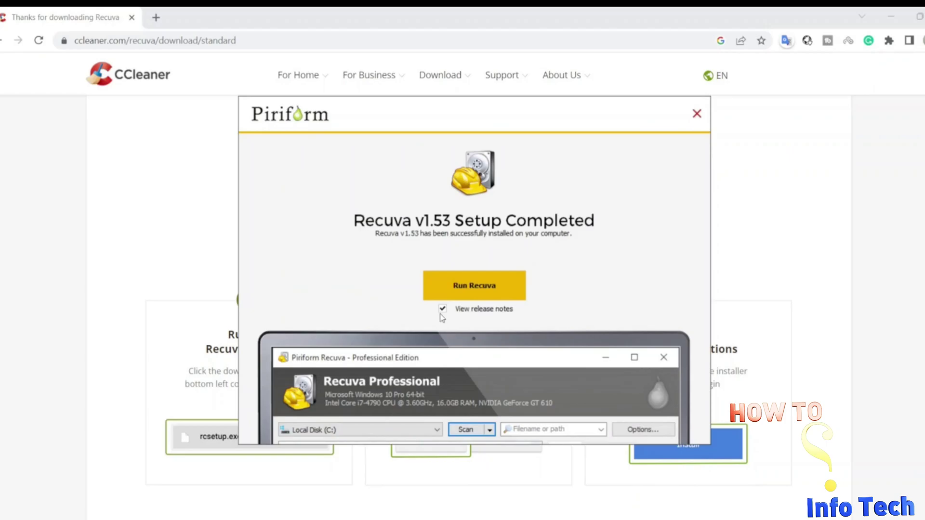
left_click(466, 284)
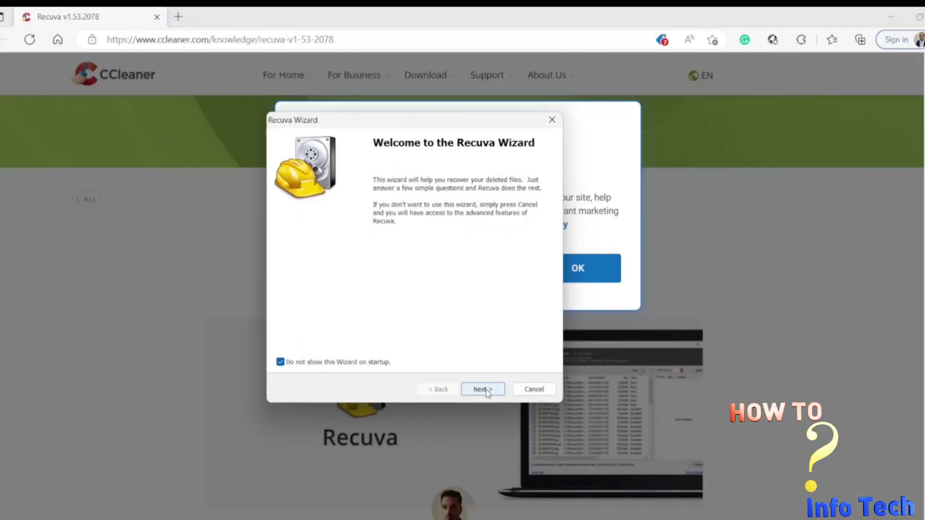
Step: Step through the Recuva Wizard keeping All Files, then dismiss it for the full interface
left_click(484, 389)
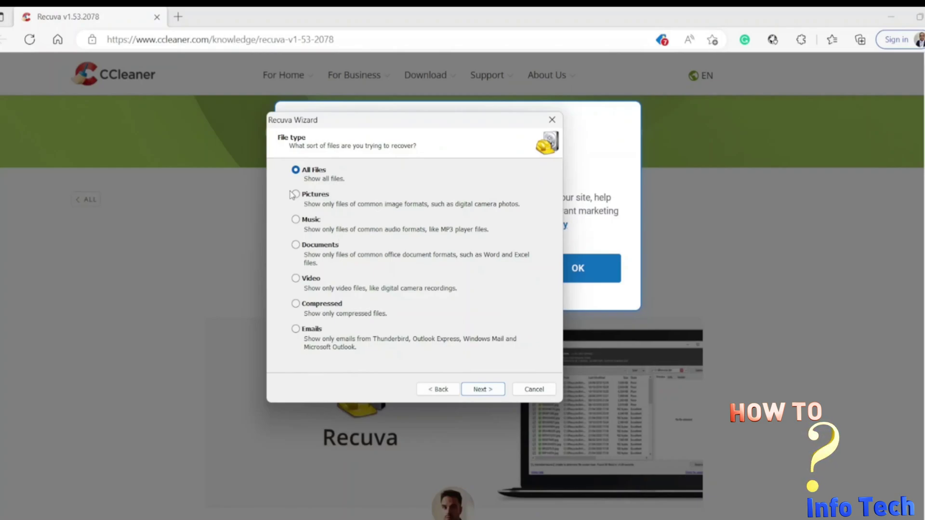
left_click(483, 390)
left_click(483, 390)
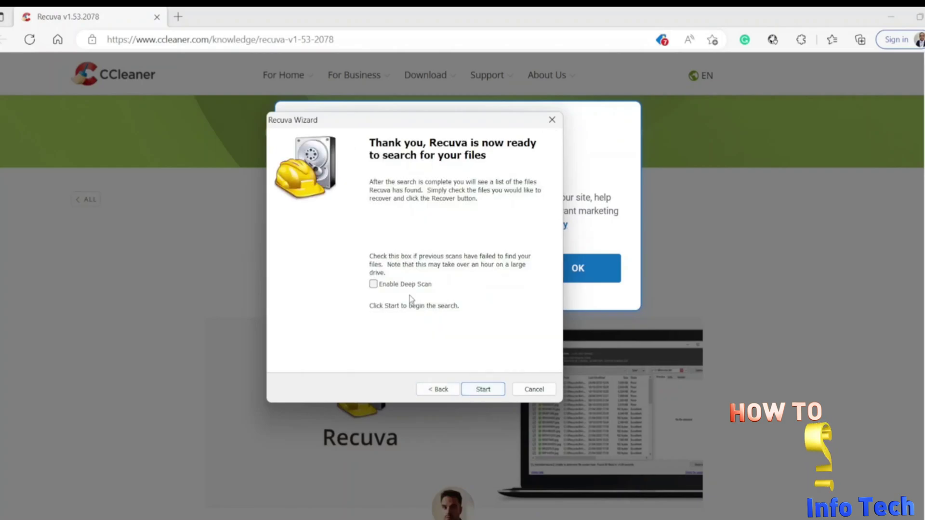
left_click(530, 389)
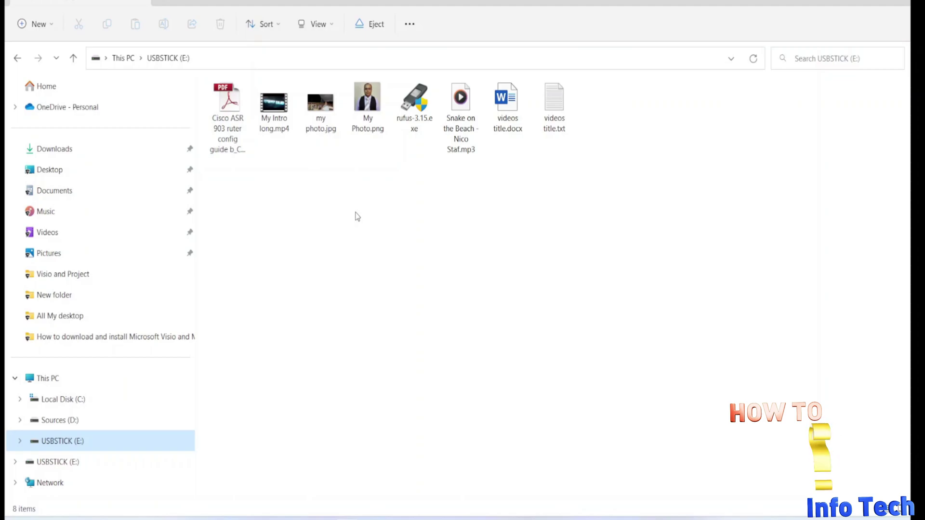
Step: Select and delete all eight files on USBSTICK (E:), then close File Explorer
key("ctrl+a")
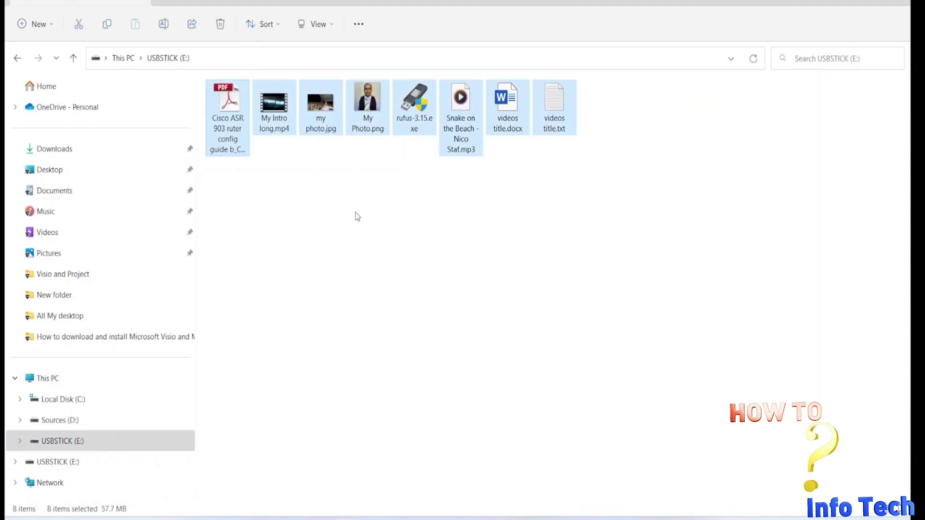
right_click(273, 114)
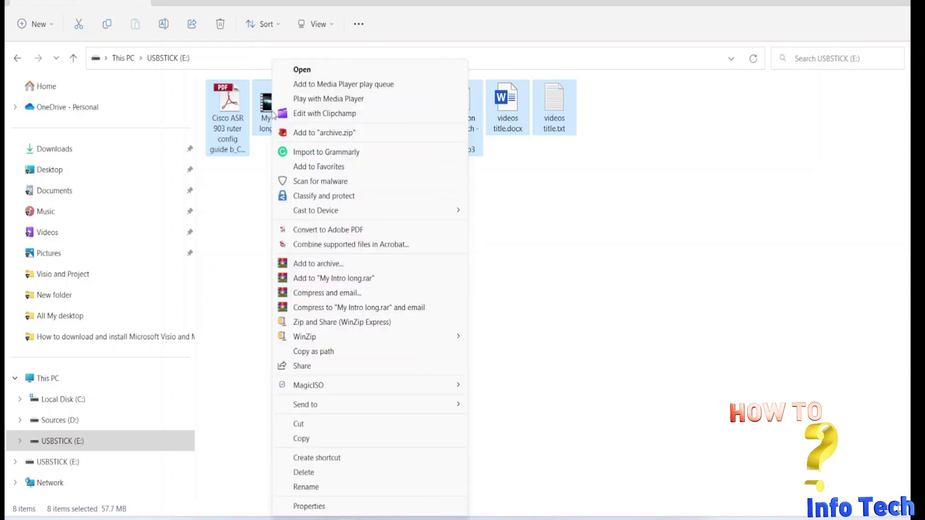
left_click(304, 472)
left_click(501, 268)
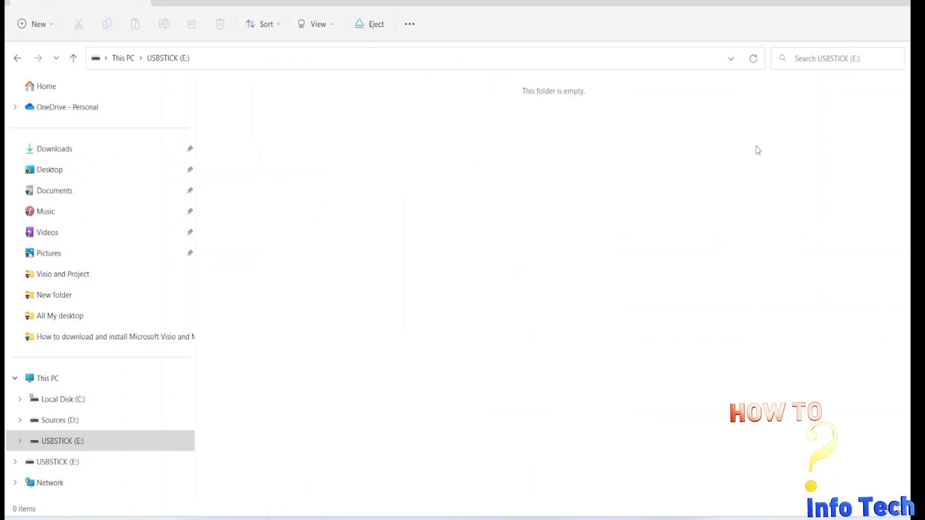
left_click(843, 0)
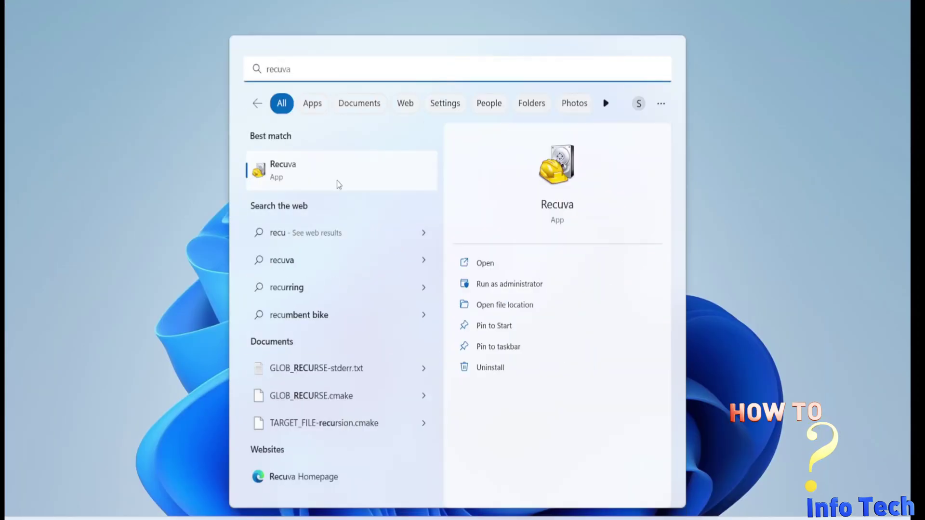
Step: Reopen Recuva, centre its window, and set the Options view mode to Thumbnails View
left_click(337, 181)
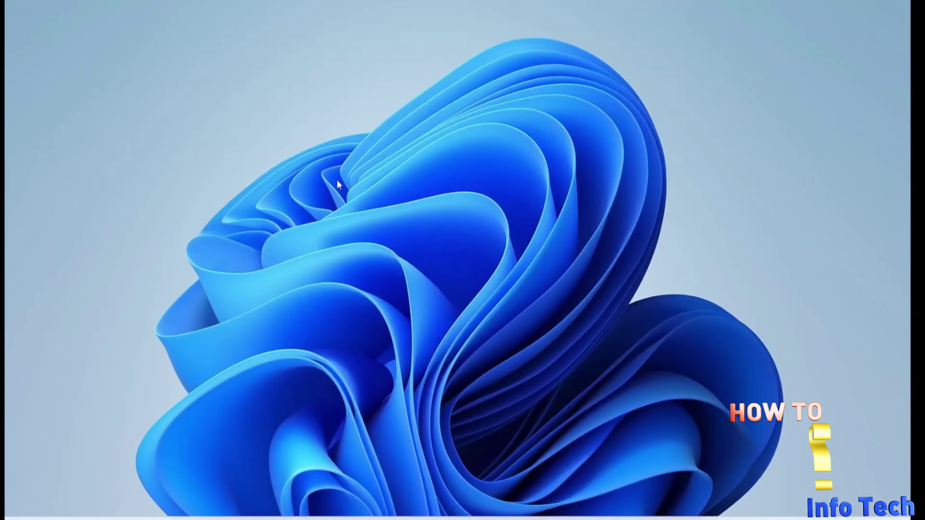
left_click_drag(579, 180, 366, 125)
left_click(584, 187)
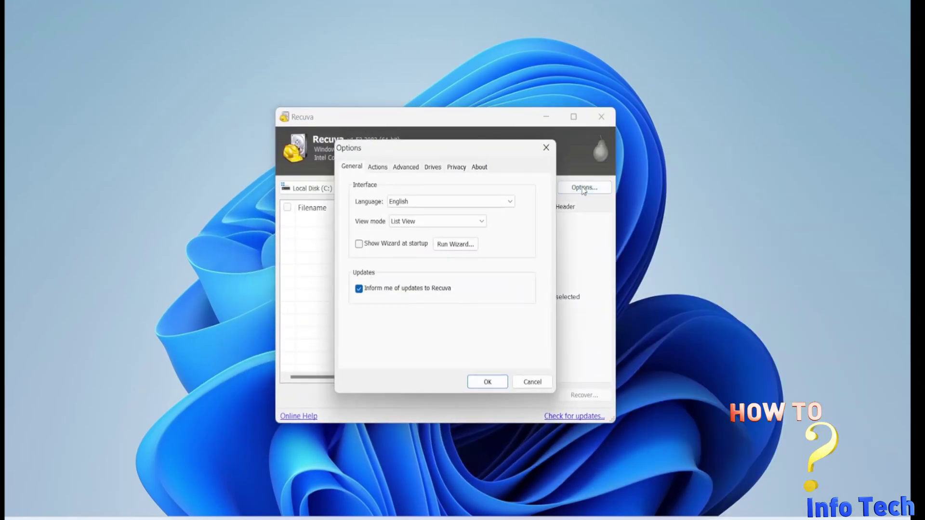
left_click(411, 221)
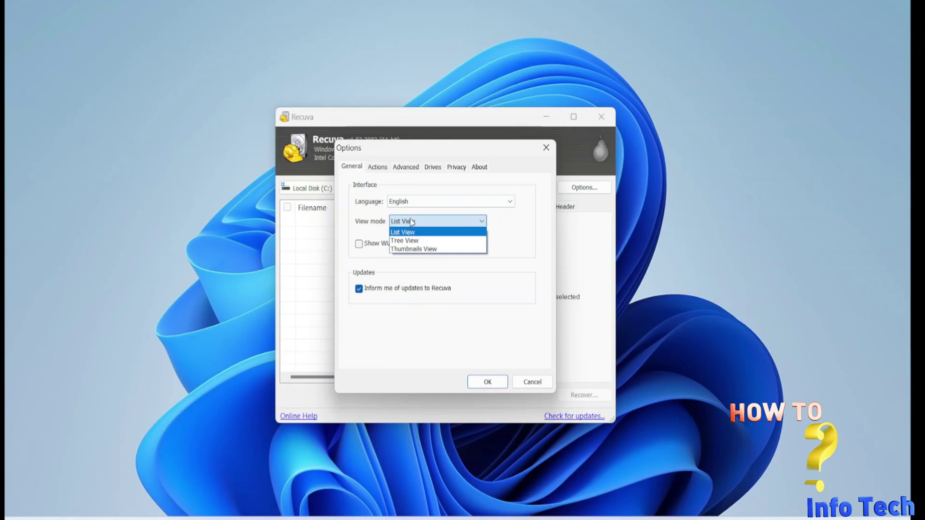
left_click(413, 249)
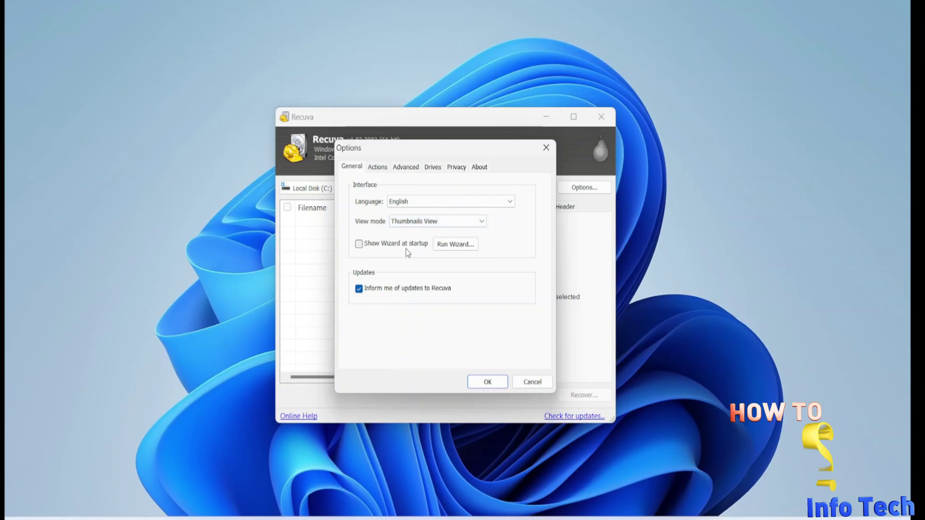
Step: Review the Actions, Advanced, Drives, Privacy and About tabs, then confirm Options with OK
left_click(378, 168)
left_click(414, 167)
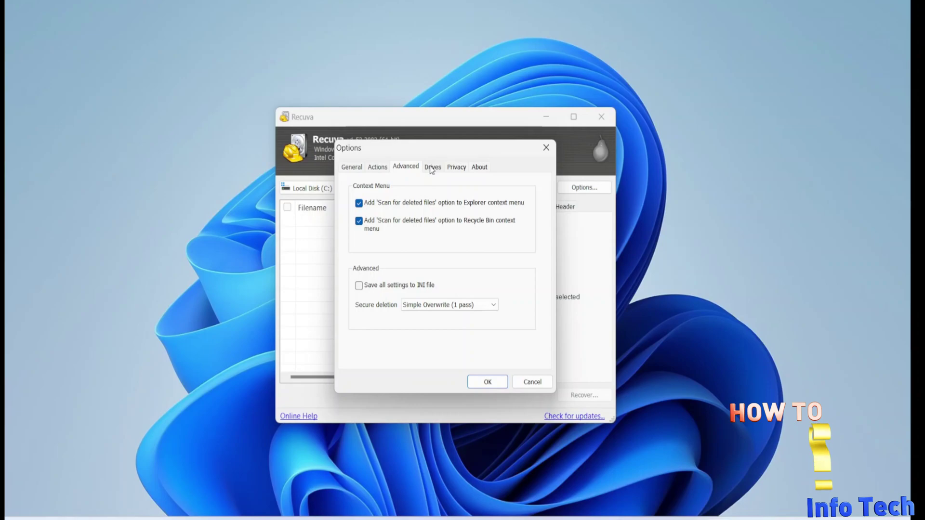
left_click(432, 167)
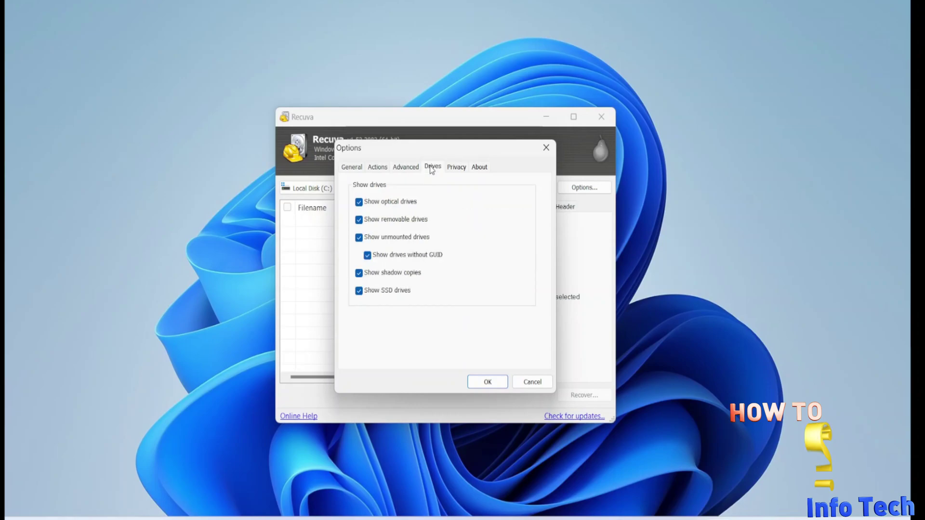
left_click(456, 169)
left_click(478, 171)
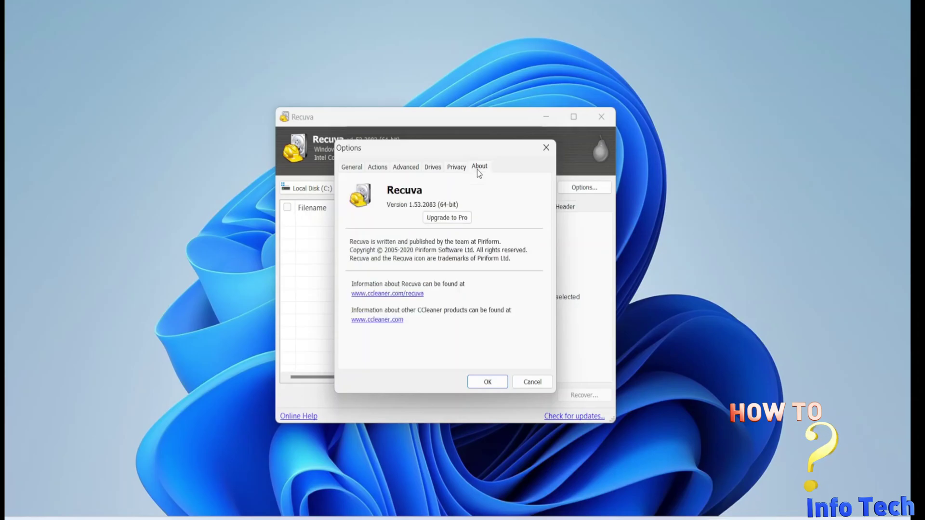
left_click(354, 168)
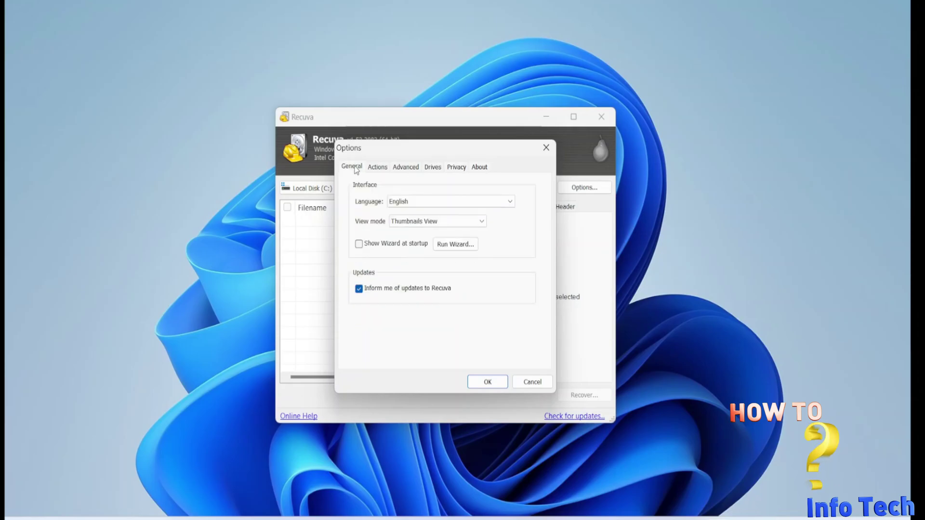
left_click(493, 384)
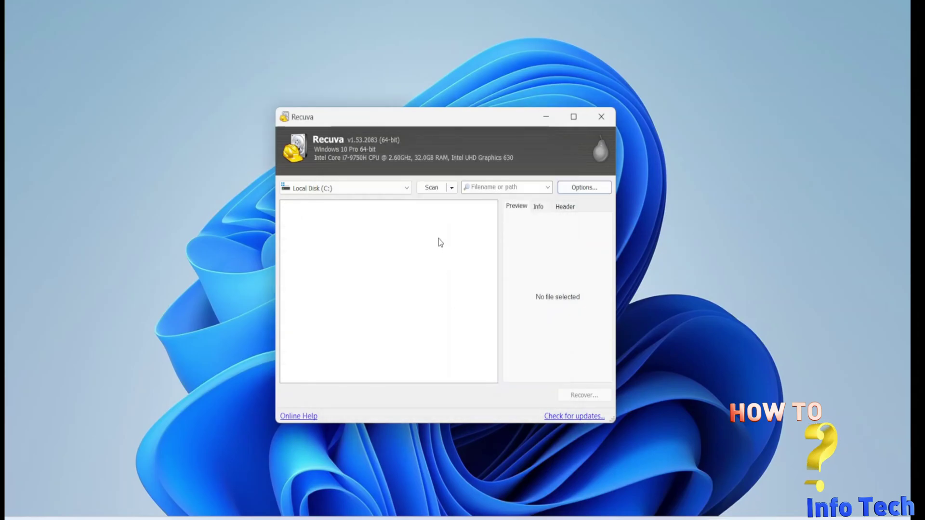
Step: Scan USBSTICK (E:) for deleted files
left_click(407, 189)
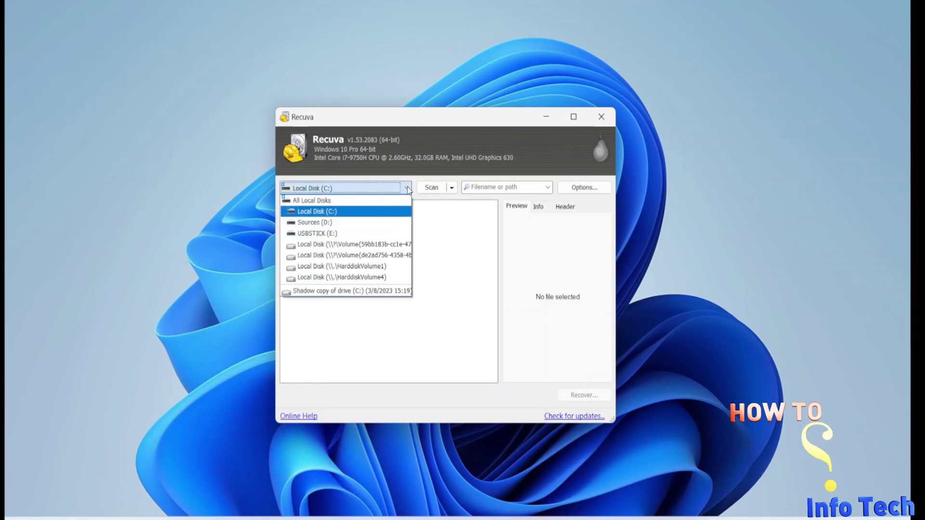
left_click(327, 233)
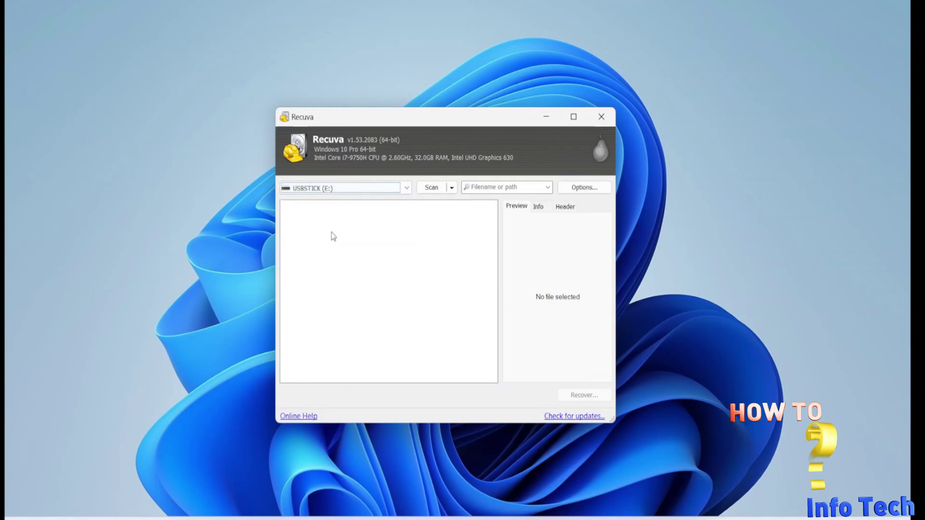
left_click(432, 188)
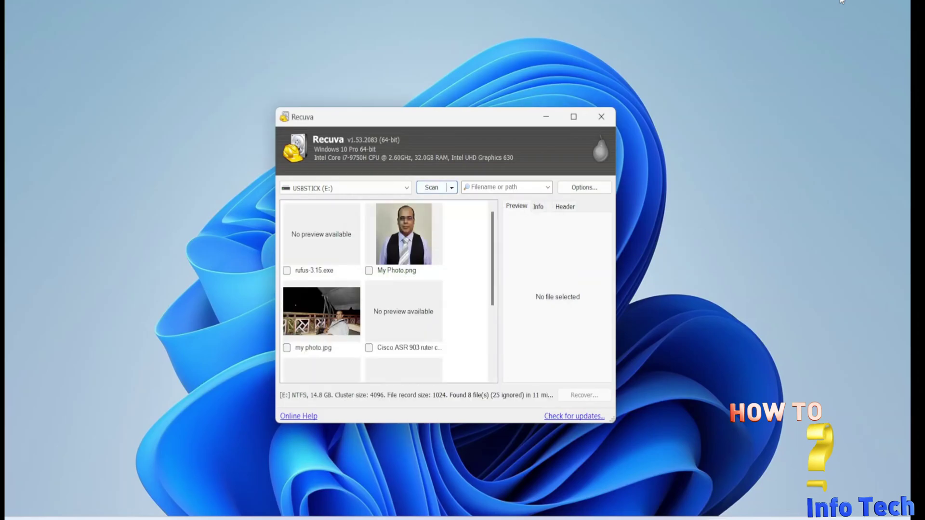
Step: Check all eight found files, including my photo.jpg, My Intro long.mp4 and videos title.docx
left_click_drag(492, 258, 485, 234)
left_click(287, 270)
left_click(368, 271)
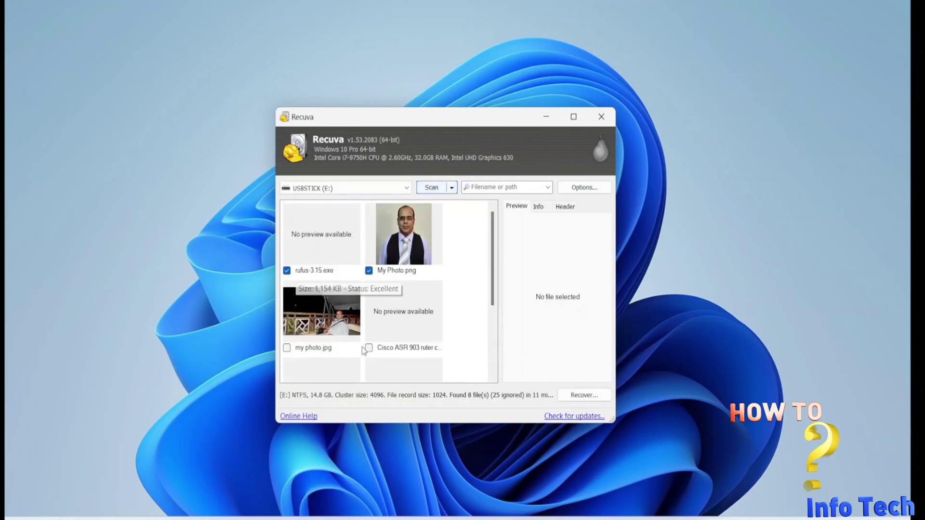
left_click(287, 347)
left_click(369, 348)
scroll(409, 313, "down", 2)
left_click(287, 298)
left_click(369, 298)
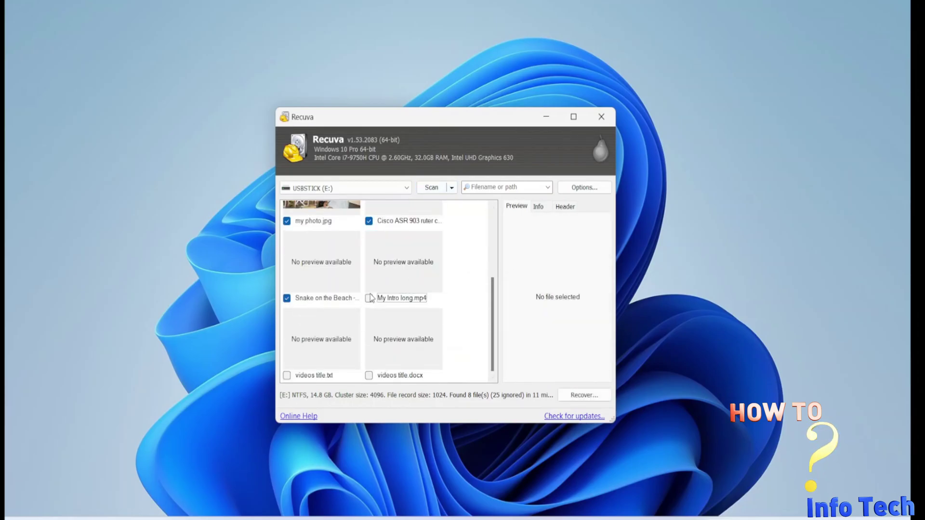
left_click(287, 375)
left_click(368, 376)
Step: Recover the checked files into the AAAAAAA folder on Sources (D:)
left_click(584, 395)
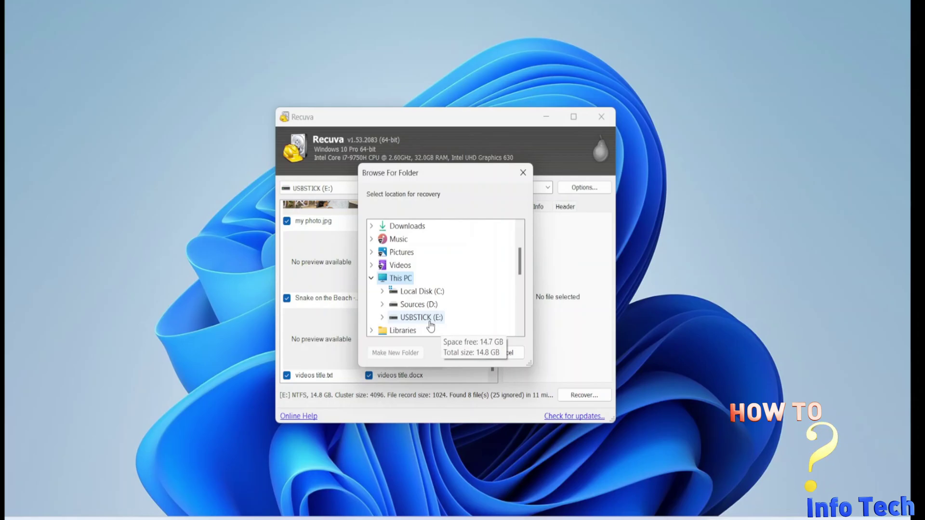
left_click(419, 304)
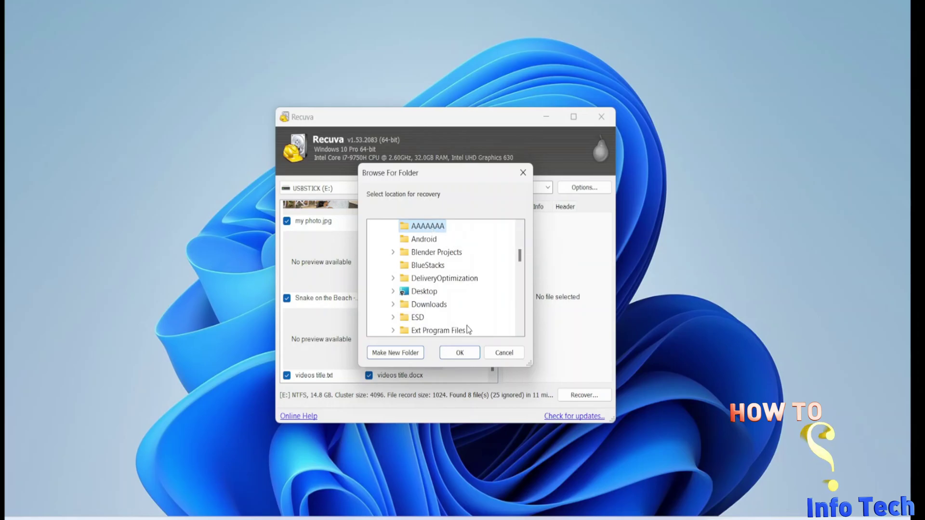
left_click(457, 354)
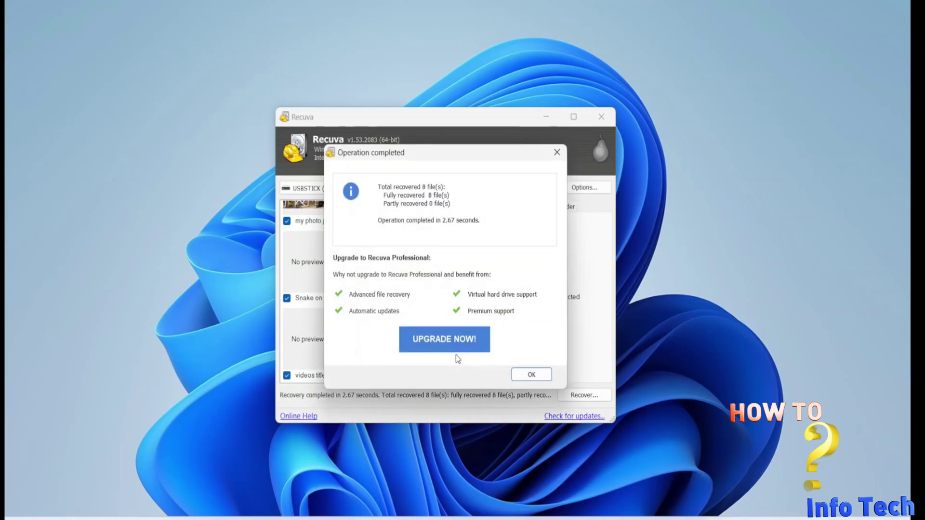
left_click(530, 375)
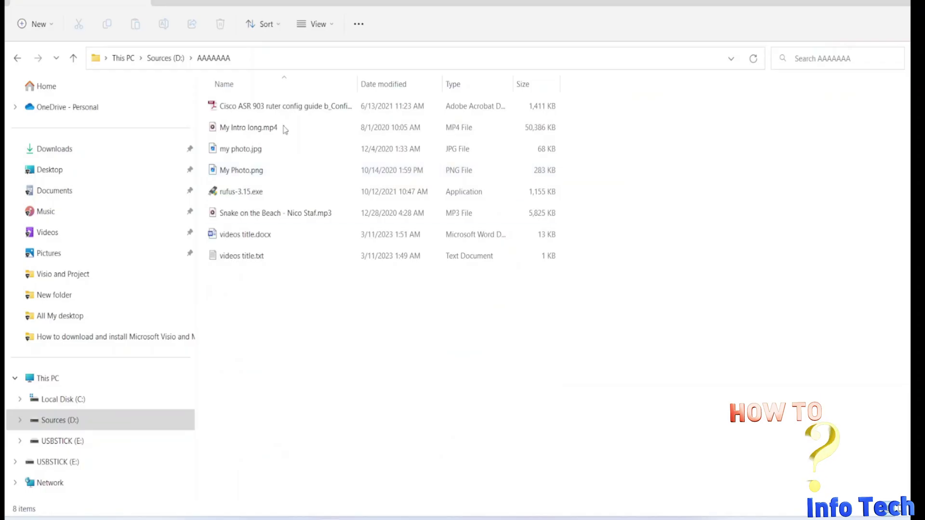
Step: Test the recovered rufus-3.15.exe, videos title.docx and my photo.jpg by opening each one
left_click(256, 191)
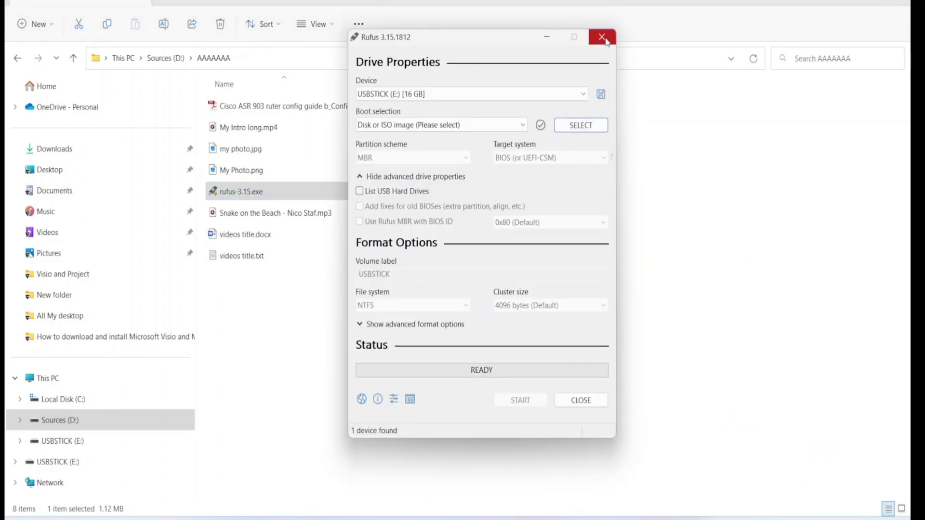
left_click(603, 35)
double_click(247, 236)
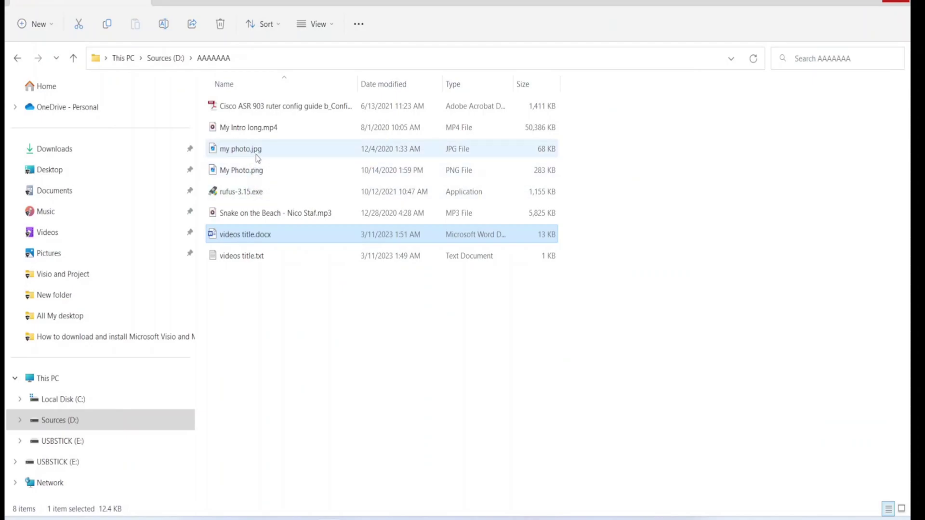
double_click(256, 150)
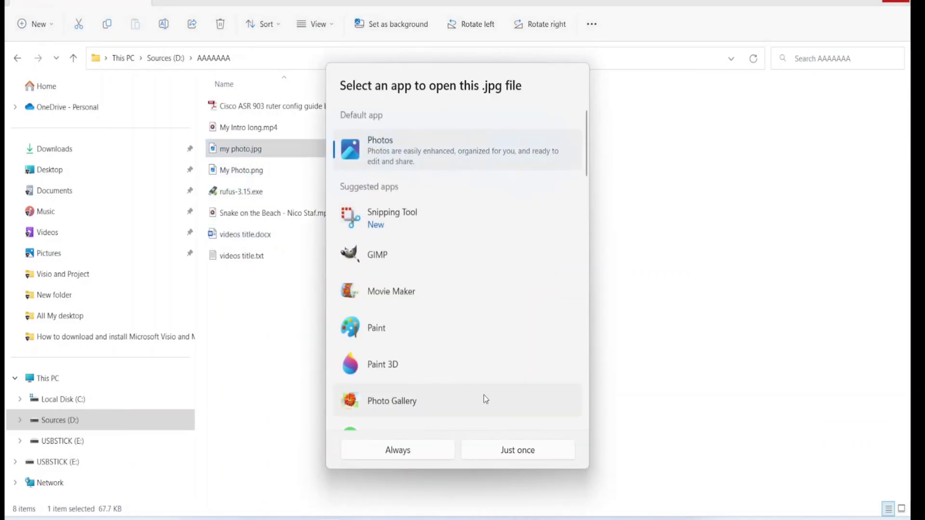
left_click(509, 443)
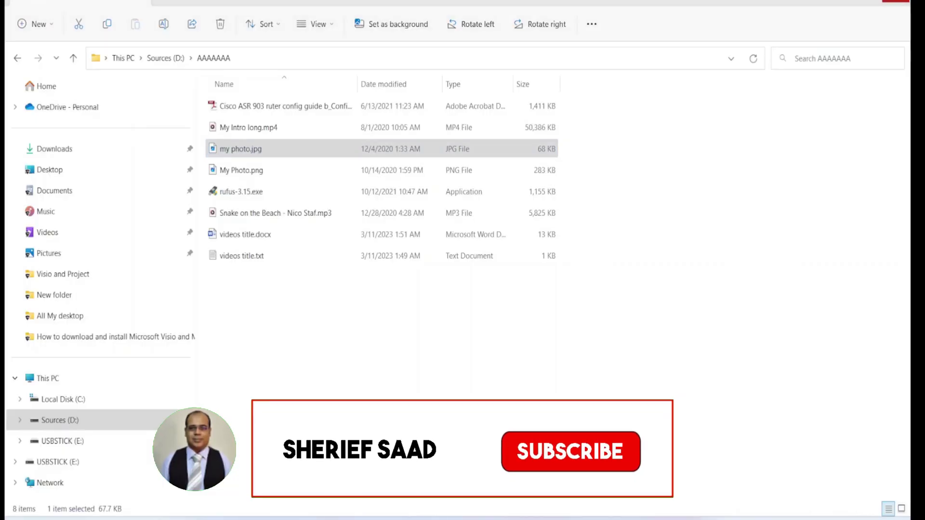